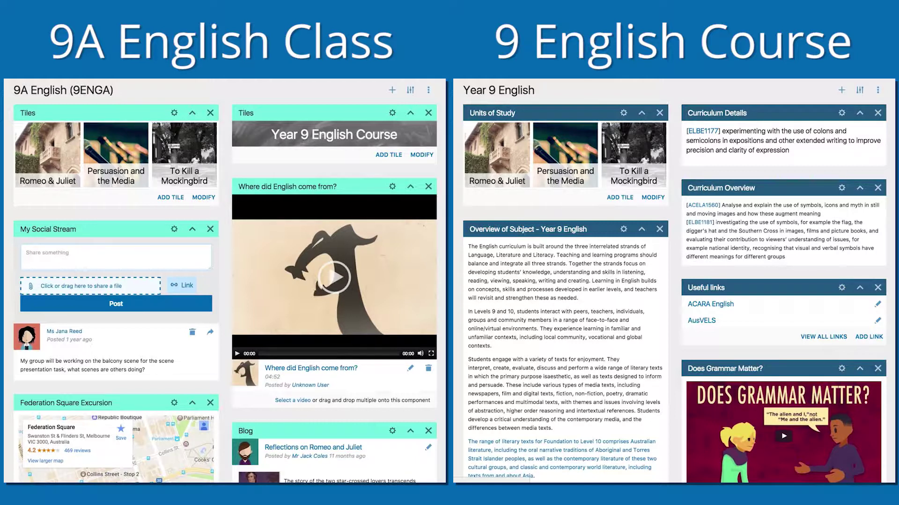
# Step: Open the settings of the 12B class Tiles block and the course page's Units of Study block
pyautogui.click(173, 113)
pyautogui.click(623, 114)
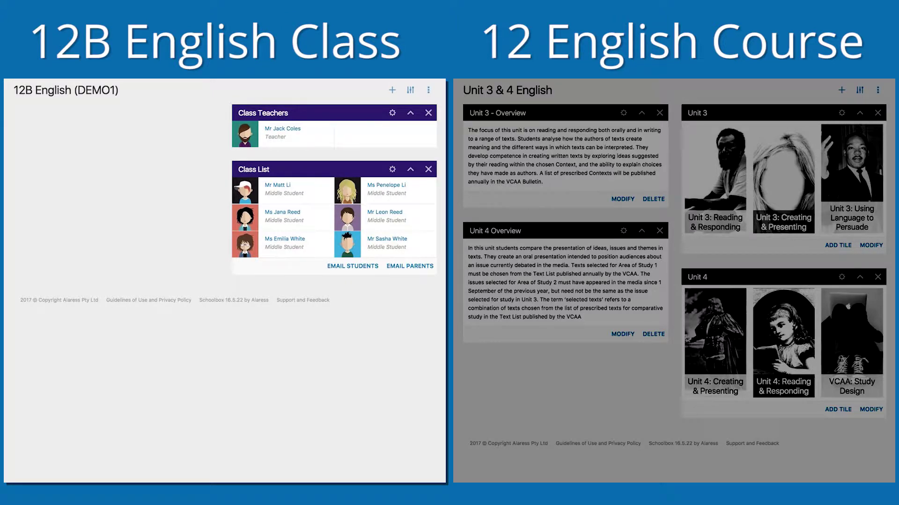
# Step: Add a new Tiles block to the 12B English page
pyautogui.click(410, 90)
pyautogui.moveTo(26, 179); pyautogui.dragTo(28, 266)
pyautogui.click(392, 90)
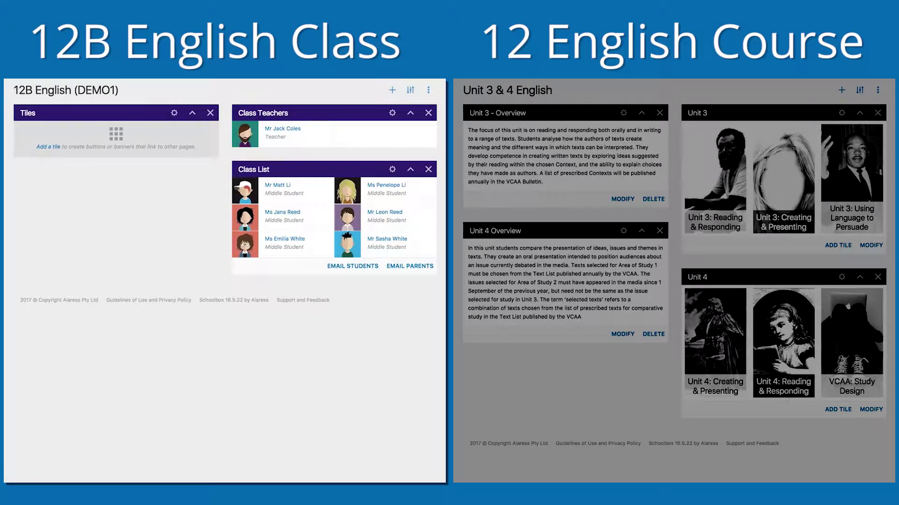
# Step: Source the Tiles block from Faculties > English > English Common Components > 12 English Common Components Page
pyautogui.click(174, 112)
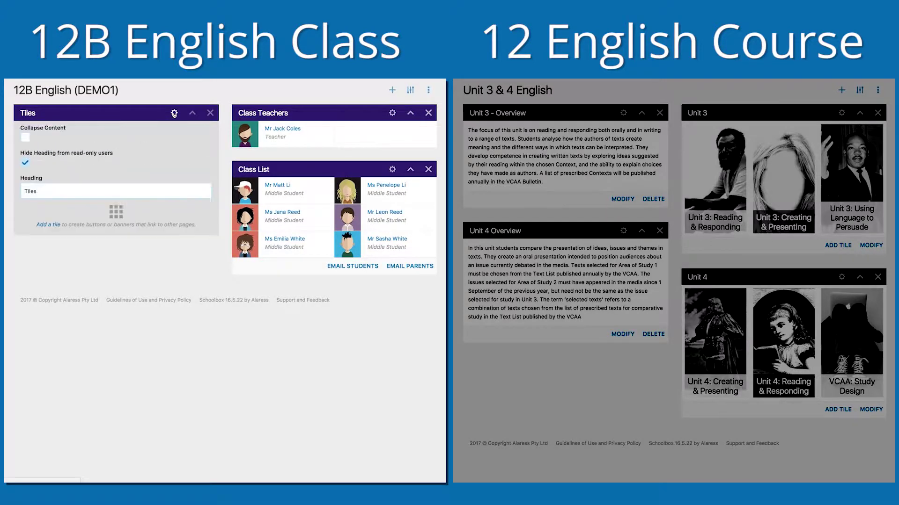
pyautogui.click(50, 260)
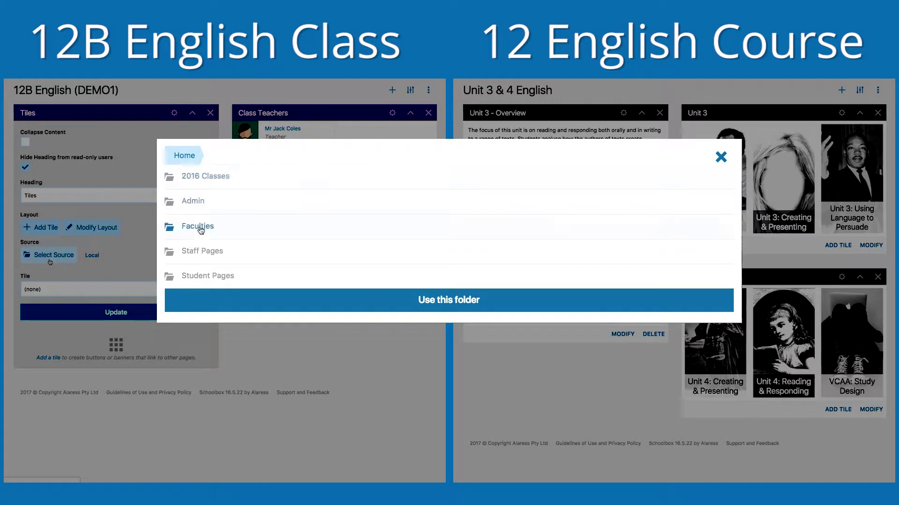
pyautogui.click(201, 226)
pyautogui.click(195, 210)
pyautogui.click(207, 177)
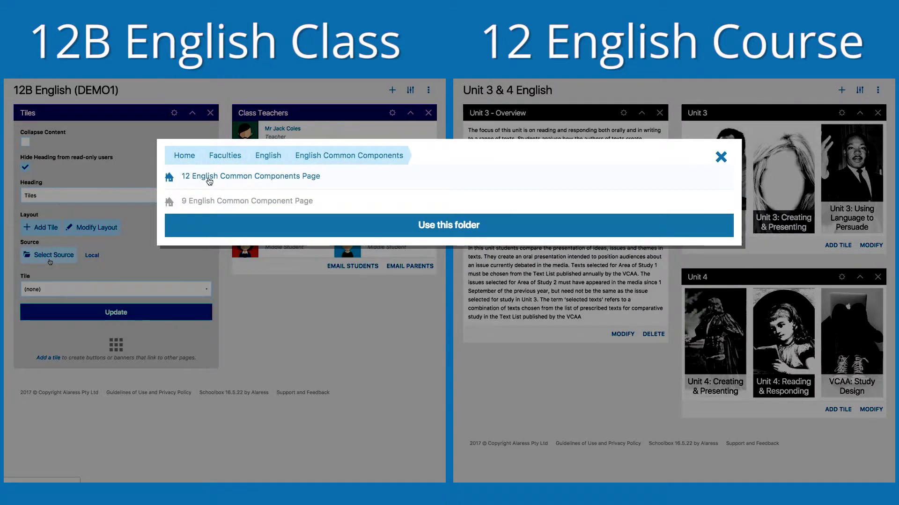
pyautogui.click(210, 177)
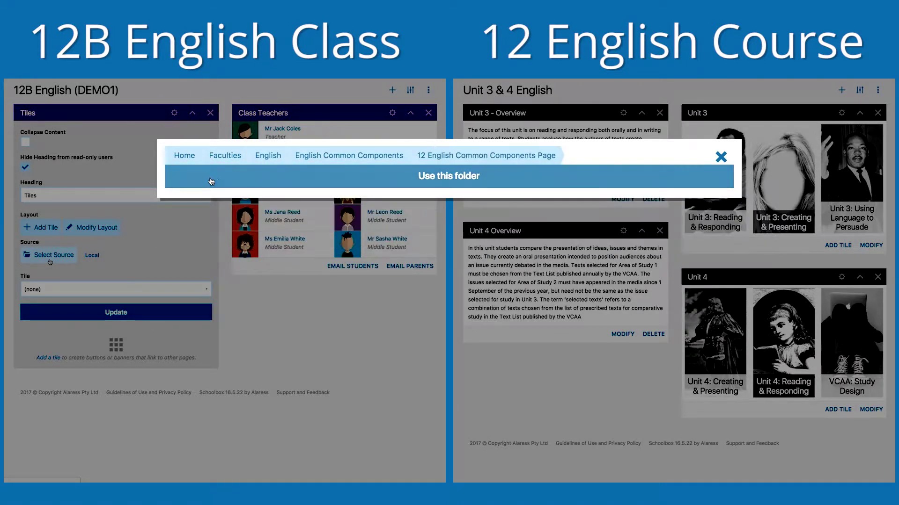
pyautogui.click(259, 179)
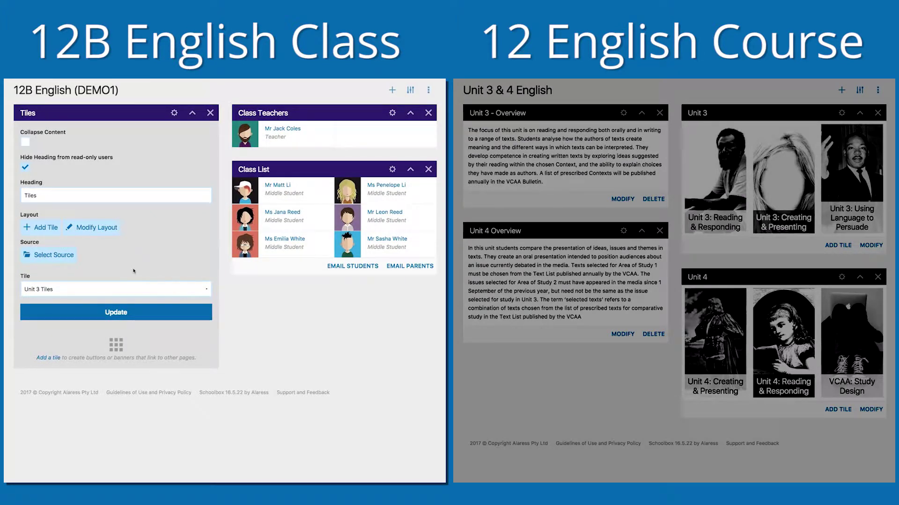
# Step: Keep Unit 3 Tiles as the tile set and save the Tiles block
pyautogui.click(126, 290)
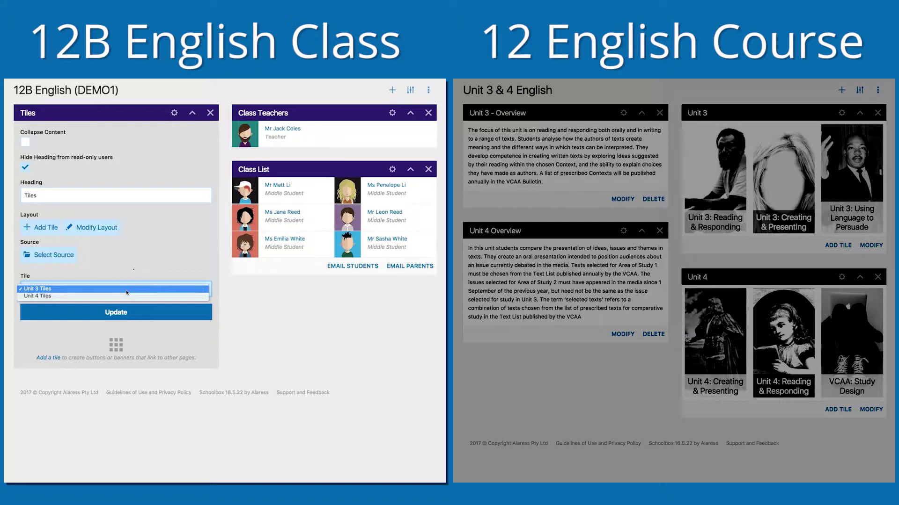
pyautogui.click(127, 290)
pyautogui.click(123, 312)
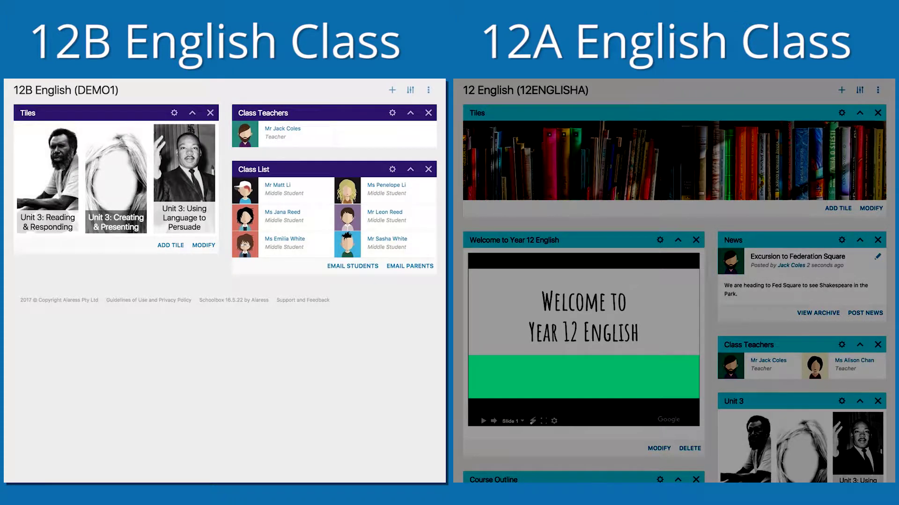
# Step: Add a News block to the 12B English page
pyautogui.click(392, 90)
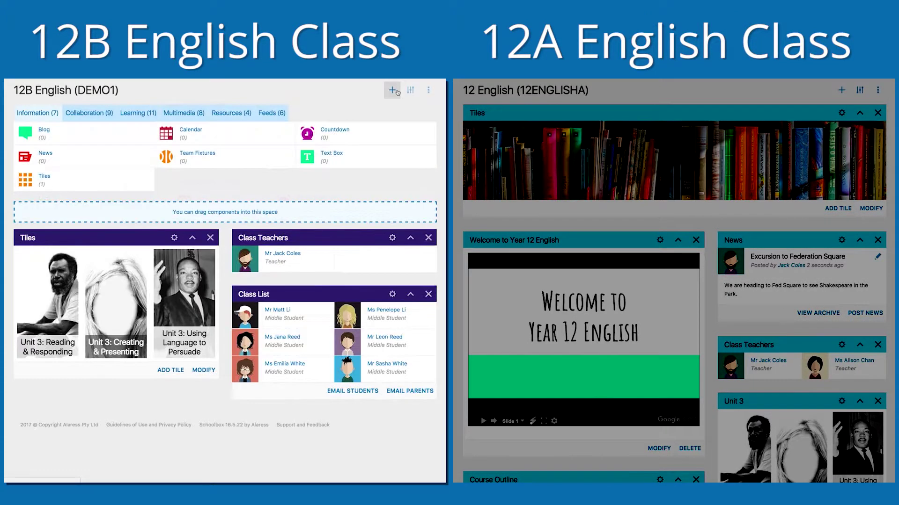
pyautogui.moveTo(46, 154); pyautogui.dragTo(276, 251)
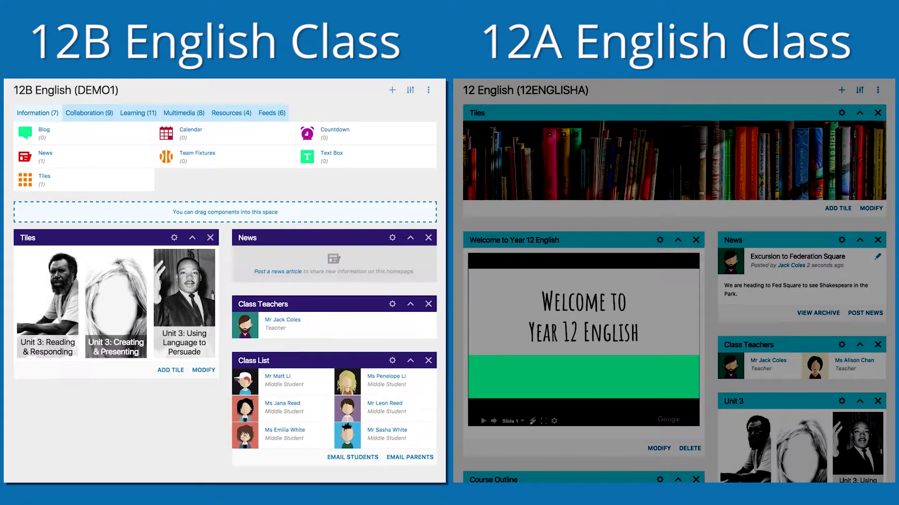
pyautogui.click(392, 92)
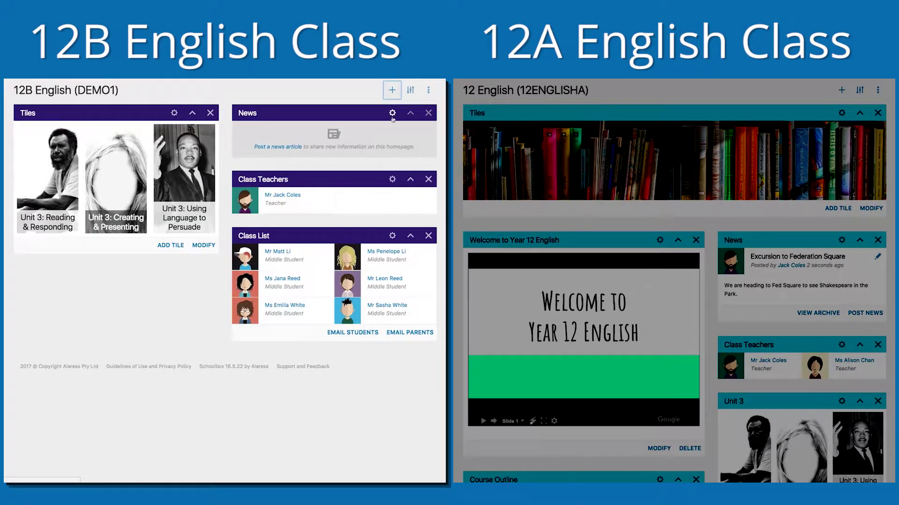
# Step: Source the News block from 2016 Classes > Senior School > Year 12 > English > 12 English and save
pyautogui.click(392, 114)
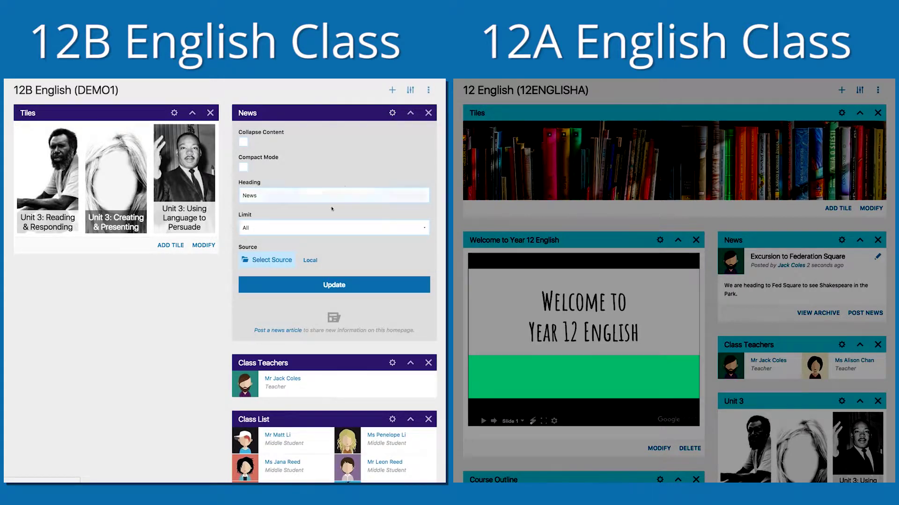
pyautogui.click(269, 262)
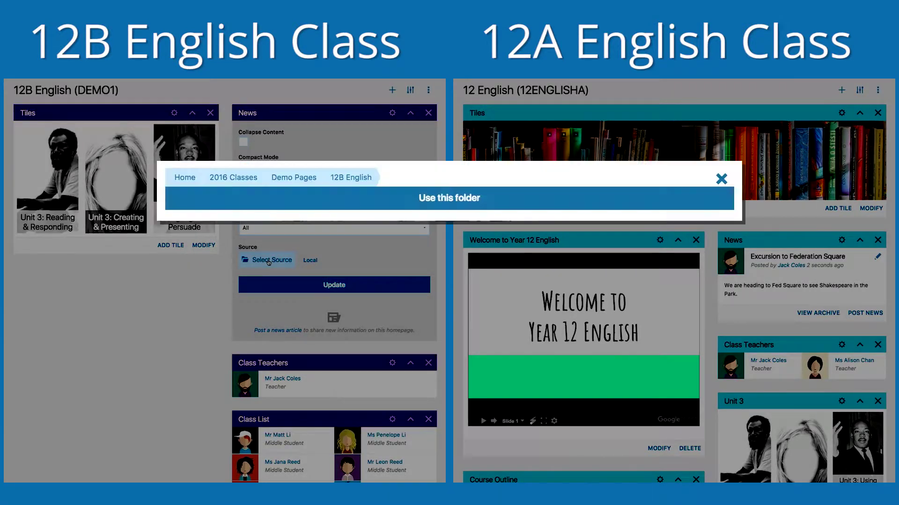
pyautogui.click(232, 182)
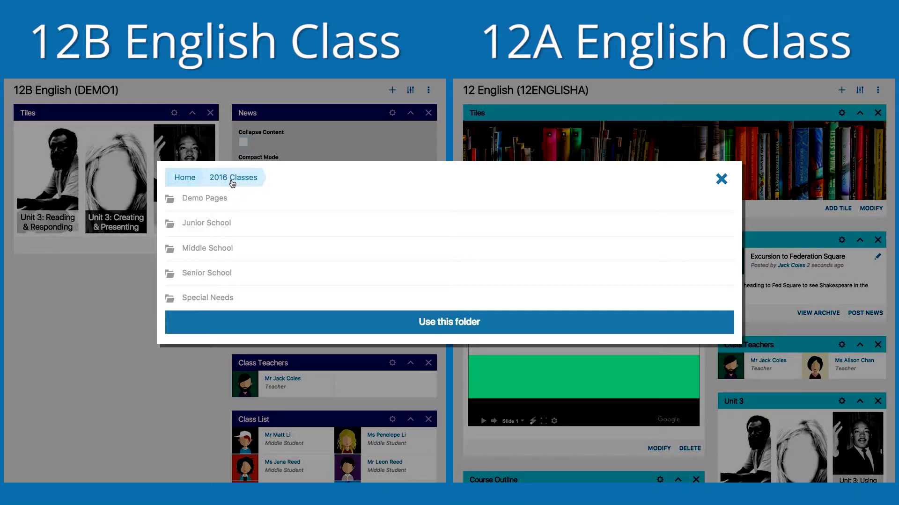
pyautogui.click(205, 273)
pyautogui.click(192, 248)
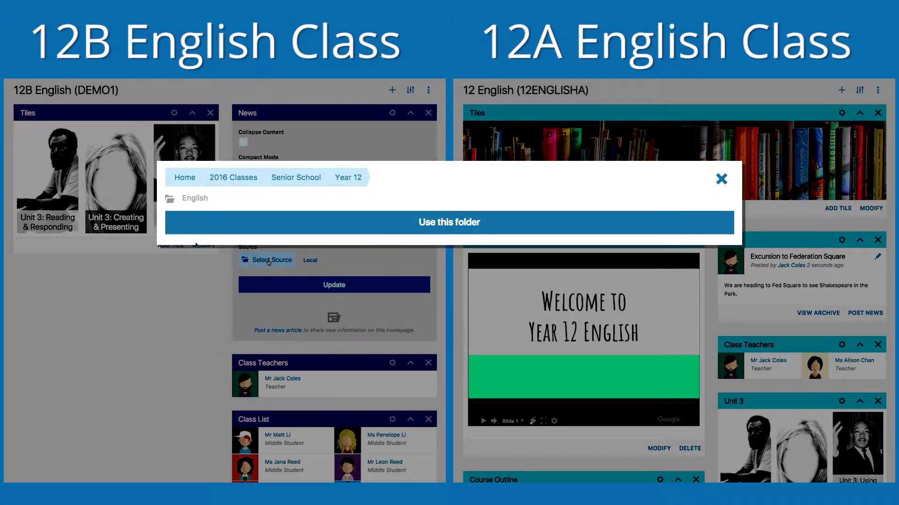
pyautogui.click(191, 199)
pyautogui.click(193, 201)
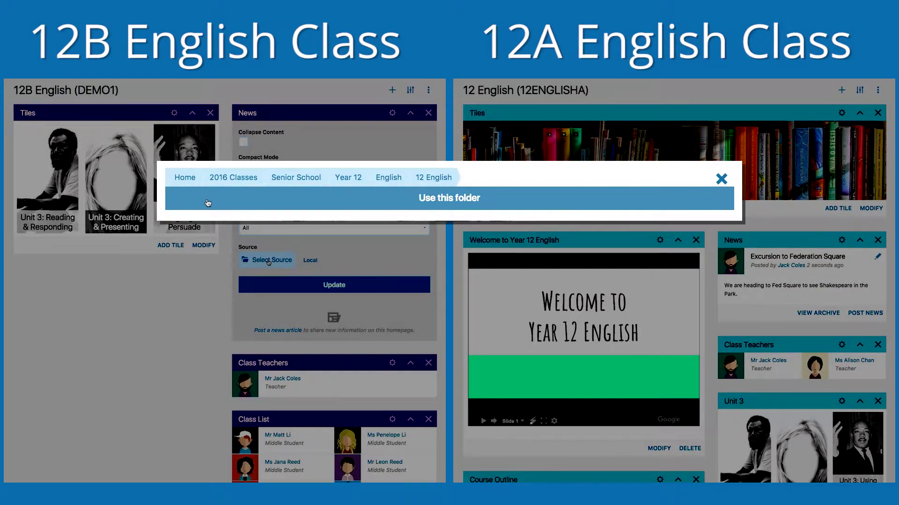
pyautogui.click(208, 202)
pyautogui.click(322, 287)
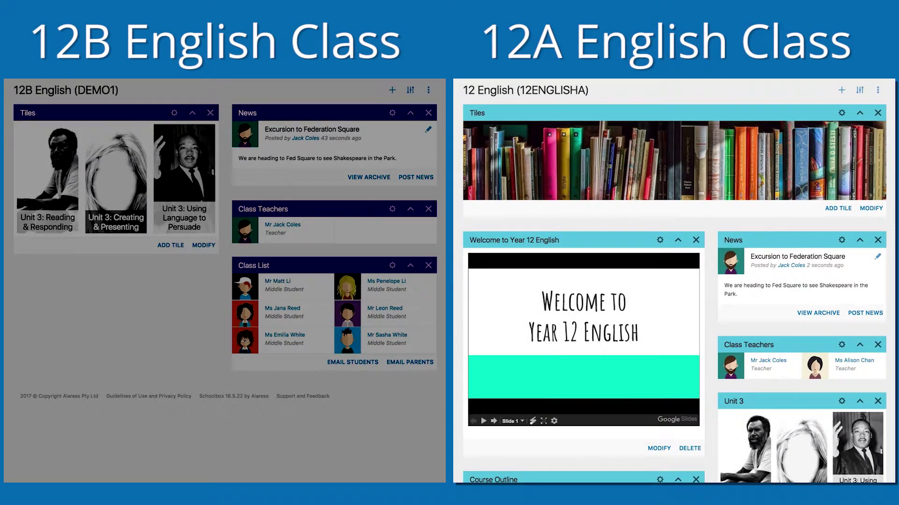
# Step: Publish a 12A news article about the Winter's Tale production with the pasted headline and body text
pyautogui.click(865, 313)
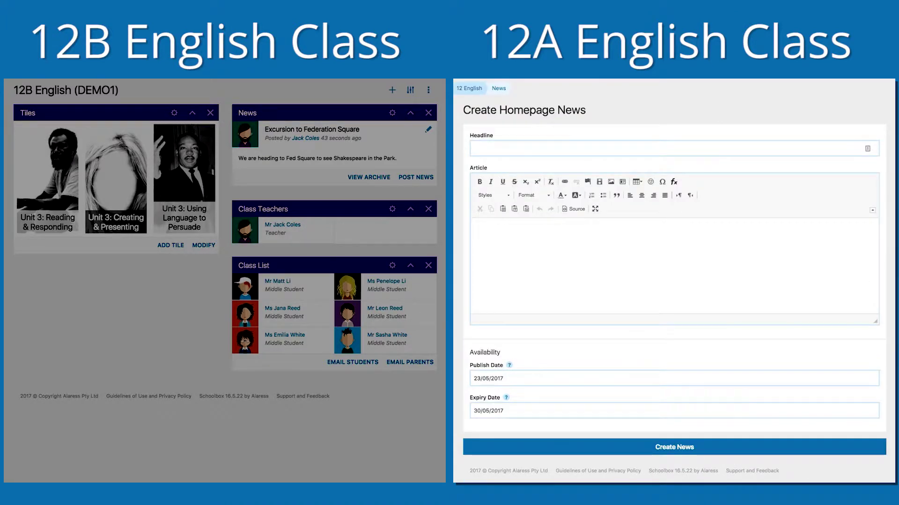
pyautogui.click(750, 266)
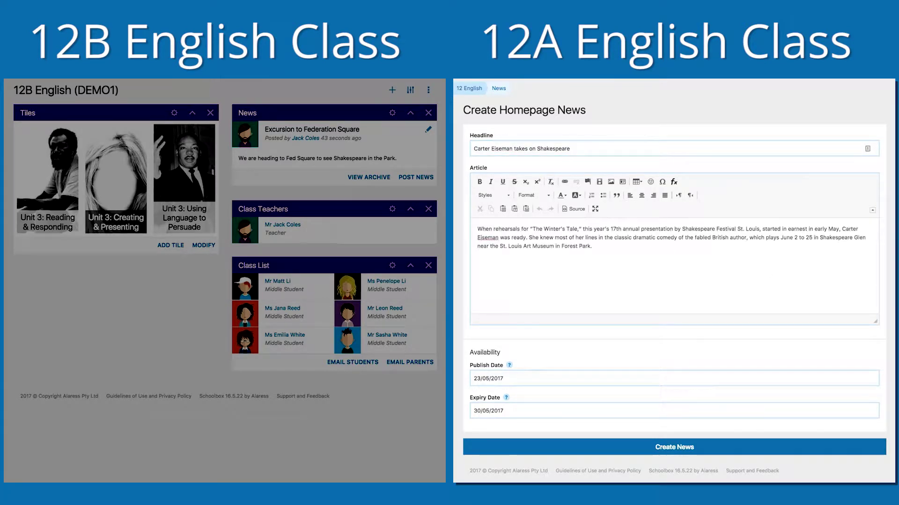
pyautogui.press('Tab')
pyautogui.press('Tab')
pyautogui.press('Tab')
pyautogui.press('Return')
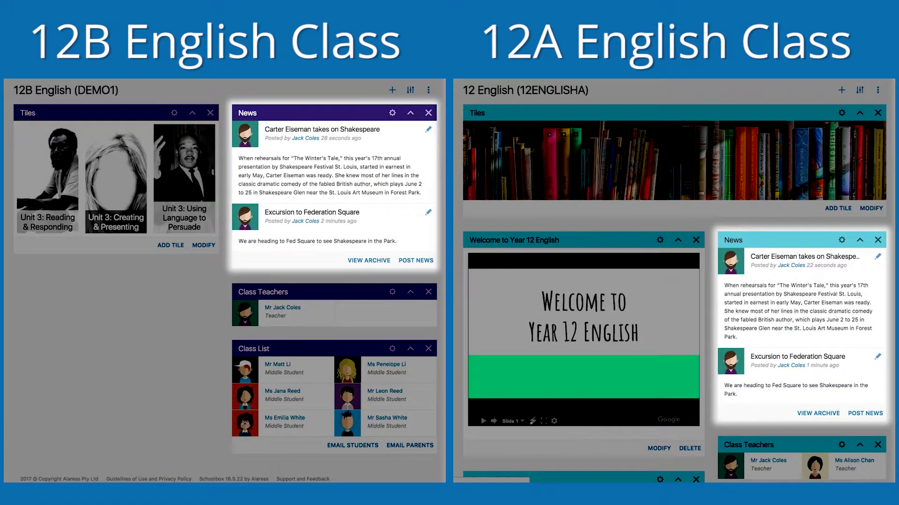
# Step: Add a second Tiles block sourced from the 12 English Common Components Page
pyautogui.click(389, 92)
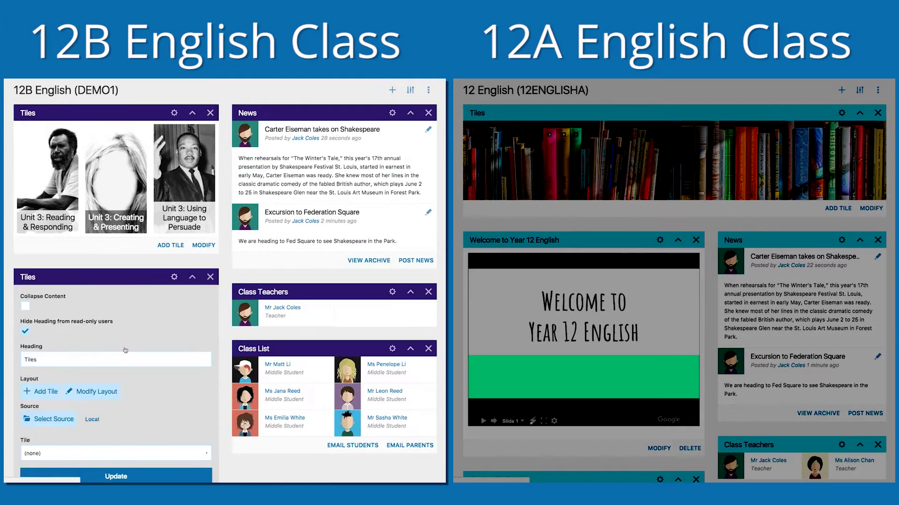
pyautogui.click(53, 419)
pyautogui.click(184, 155)
pyautogui.click(196, 226)
pyautogui.click(194, 201)
pyautogui.click(205, 177)
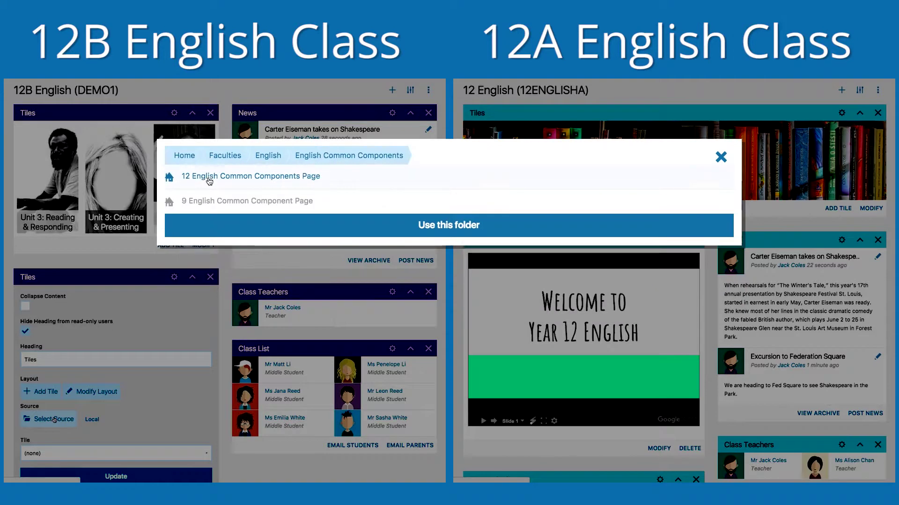
pyautogui.click(209, 178)
pyautogui.click(259, 178)
# Step: Choose Unit 4 Tiles for the second Tiles block and save it
pyautogui.click(121, 453)
pyautogui.click(122, 461)
pyautogui.click(116, 476)
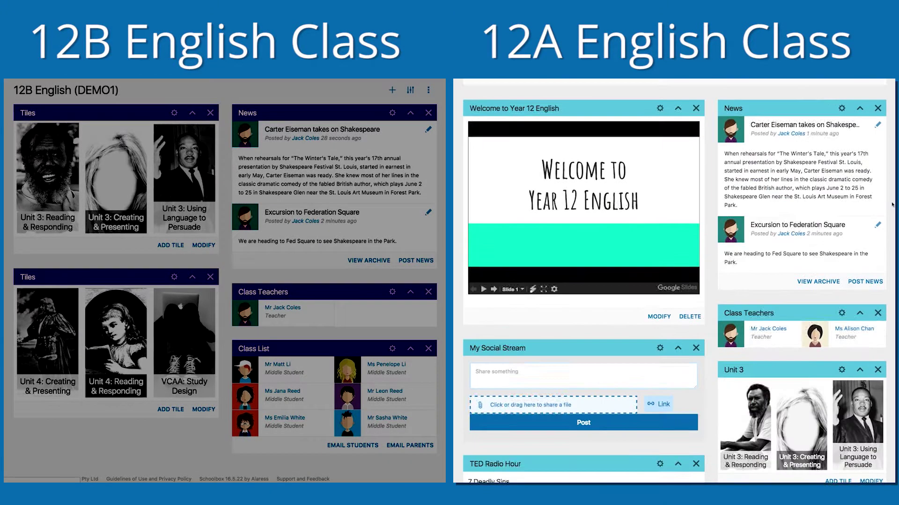
# Step: Draft a 12A Social Stream post 'check out this awesome site' with the pasted Shakespeare link
pyautogui.click(583, 320)
pyautogui.write('check out this awesome site')
pyautogui.write('https://www.shakespeare.org.uk/')
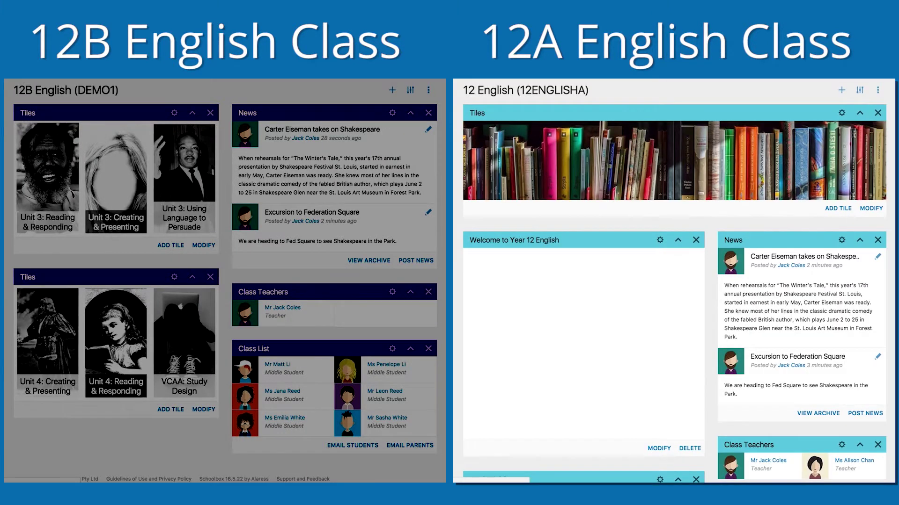
# Step: Place a Social Stream from the Collaboration components between News and Class Teachers
pyautogui.scroll(-5, 674, 281)
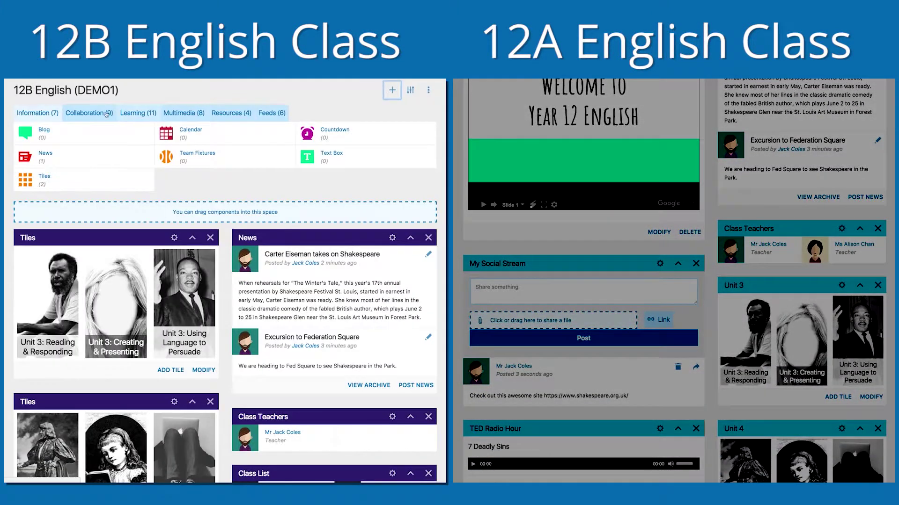
pyautogui.click(107, 114)
pyautogui.moveTo(182, 180); pyautogui.dragTo(334, 412)
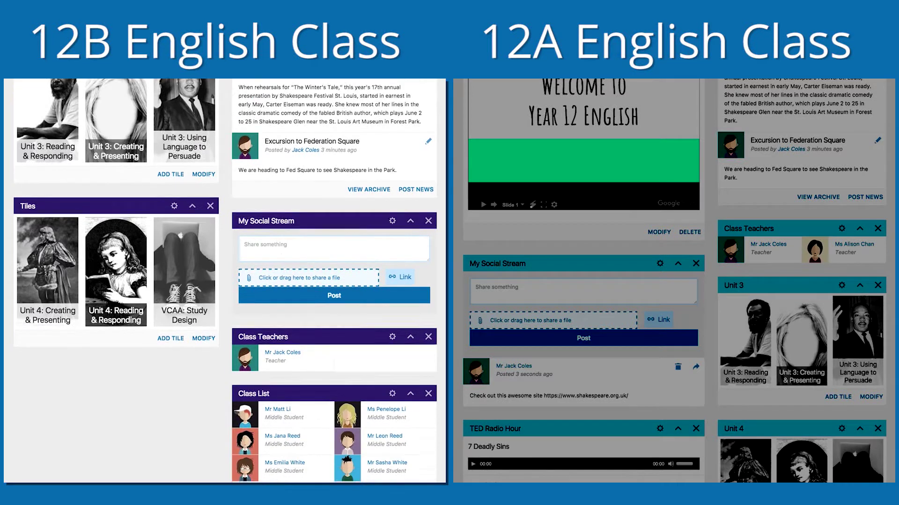
# Step: Source the Social Stream from 2016 Classes > Senior School > Year 12 > English > 12 English and save
pyautogui.click(269, 359)
pyautogui.click(233, 180)
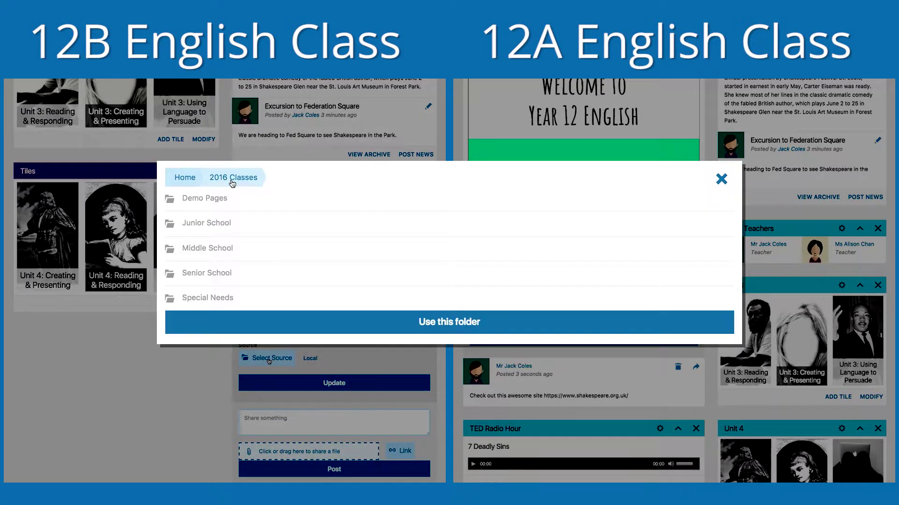
pyautogui.click(206, 274)
pyautogui.click(194, 248)
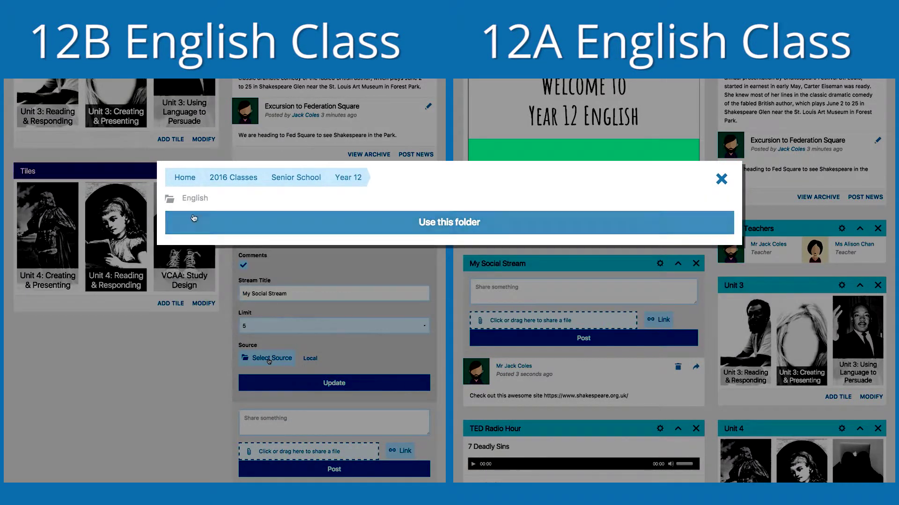
pyautogui.click(194, 199)
pyautogui.click(193, 200)
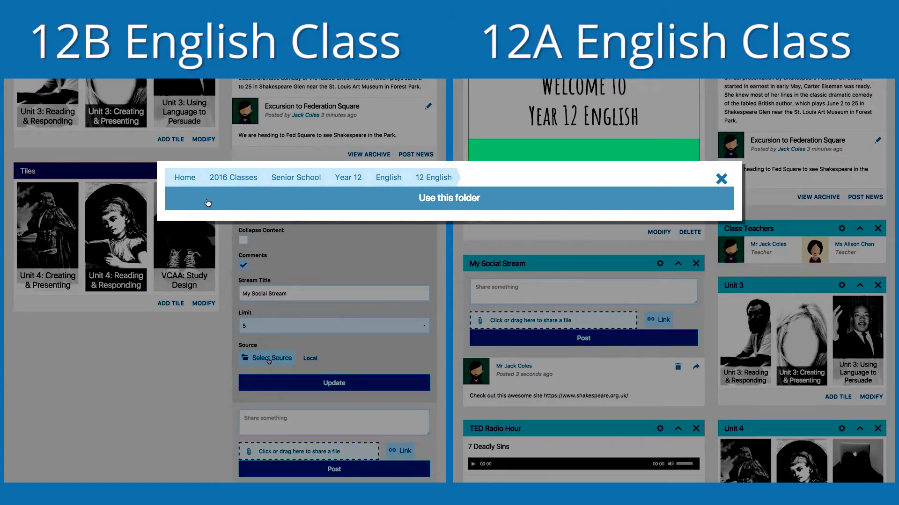
pyautogui.click(209, 204)
pyautogui.click(334, 383)
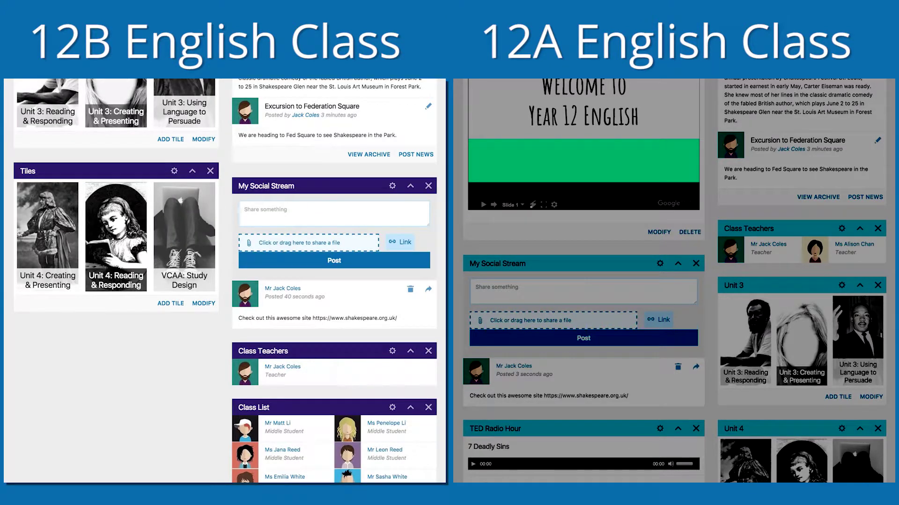
pyautogui.scroll(-4, 169, 382)
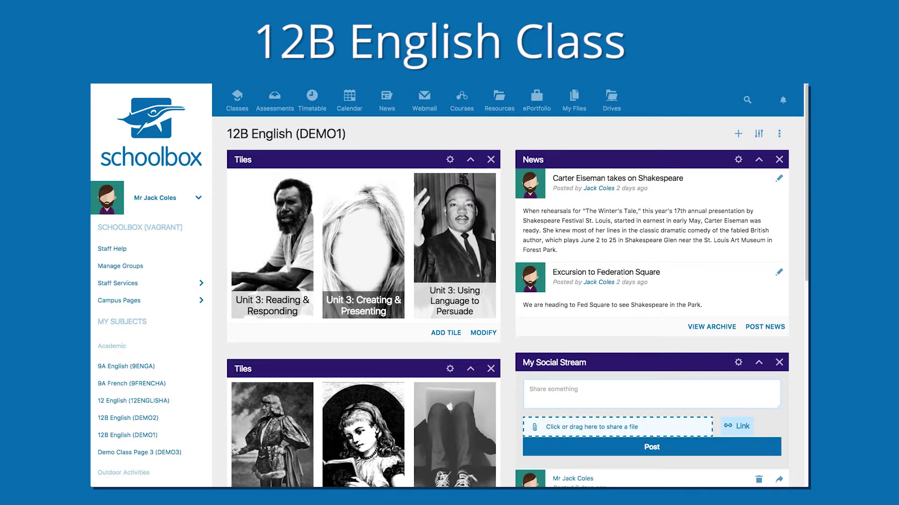
# Step: Create a 'Romeo and Juliet' sub-folder in the 12B English folder
pyautogui.click(779, 133)
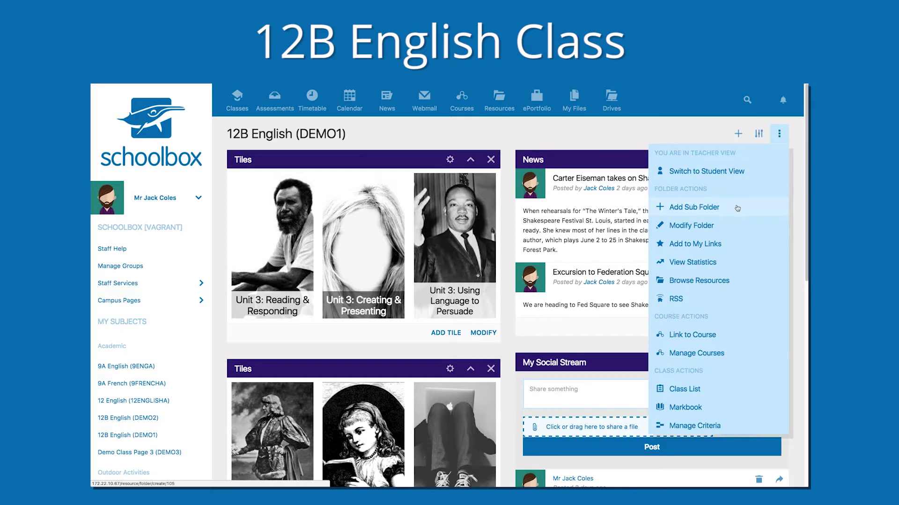
pyautogui.click(694, 207)
pyautogui.write('Romeo and')
pyautogui.press('Down')
pyautogui.press('Return')
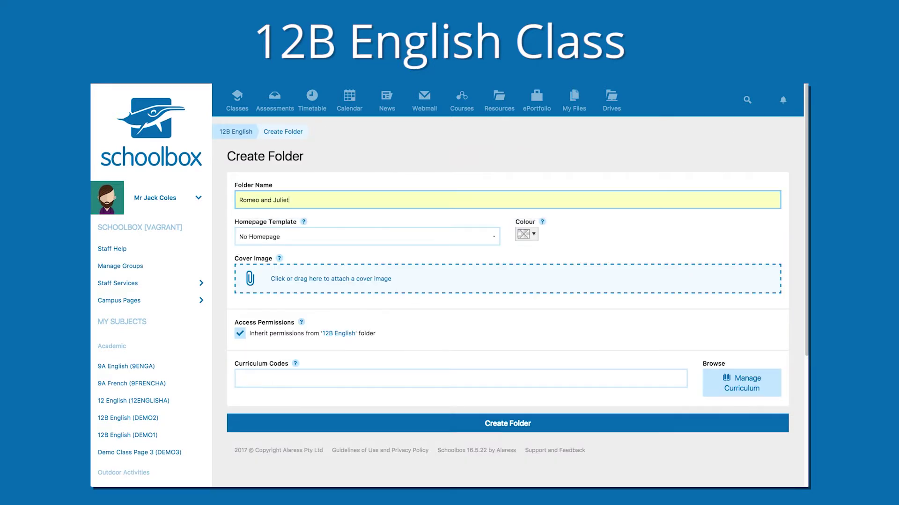
pyautogui.click(585, 423)
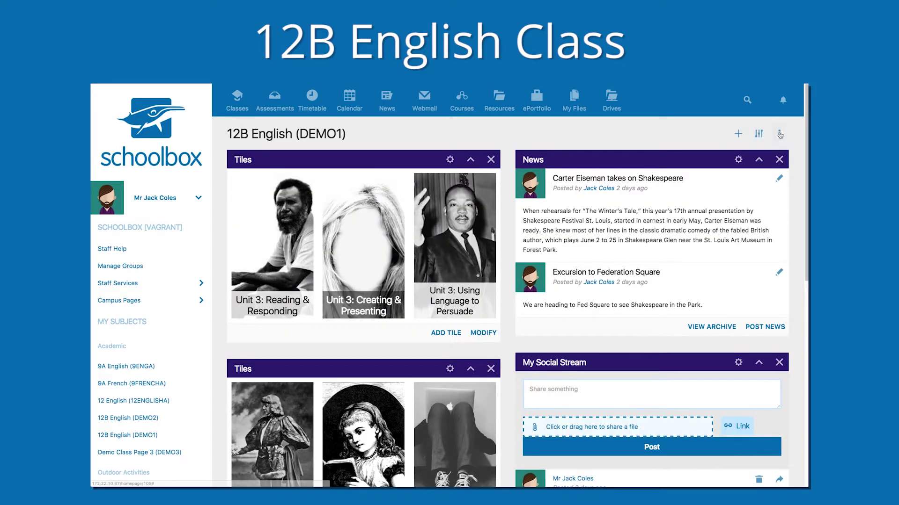
# Step: Create a 'Persuasion' sub-folder in the 12B English folder
pyautogui.click(779, 134)
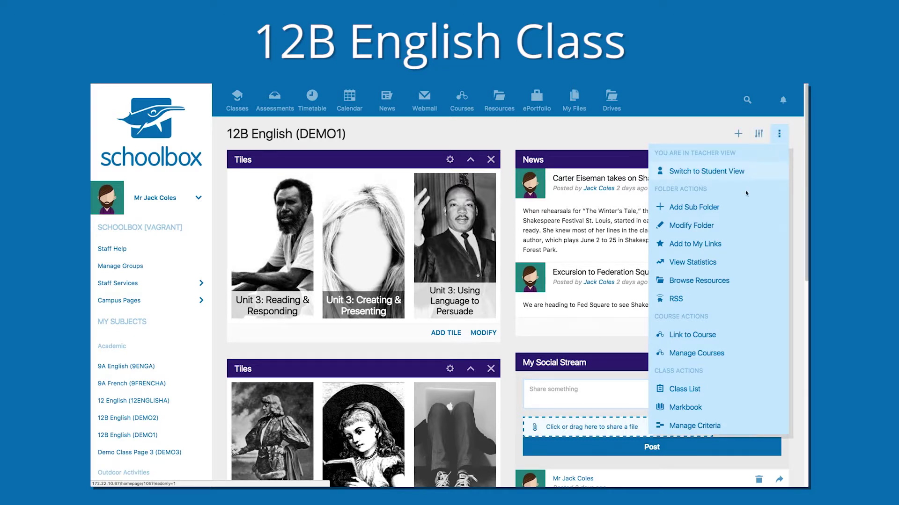
pyautogui.click(692, 207)
pyautogui.write('Persua')
pyautogui.click(627, 213)
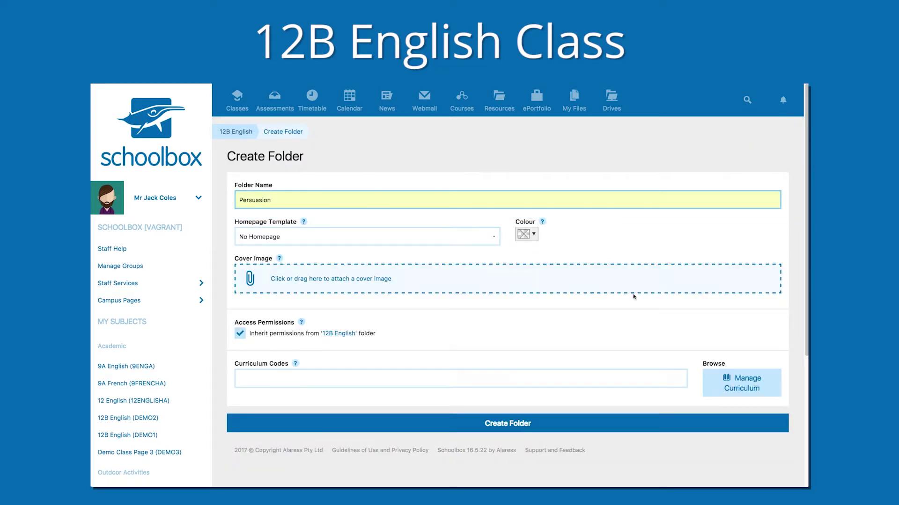
pyautogui.click(566, 424)
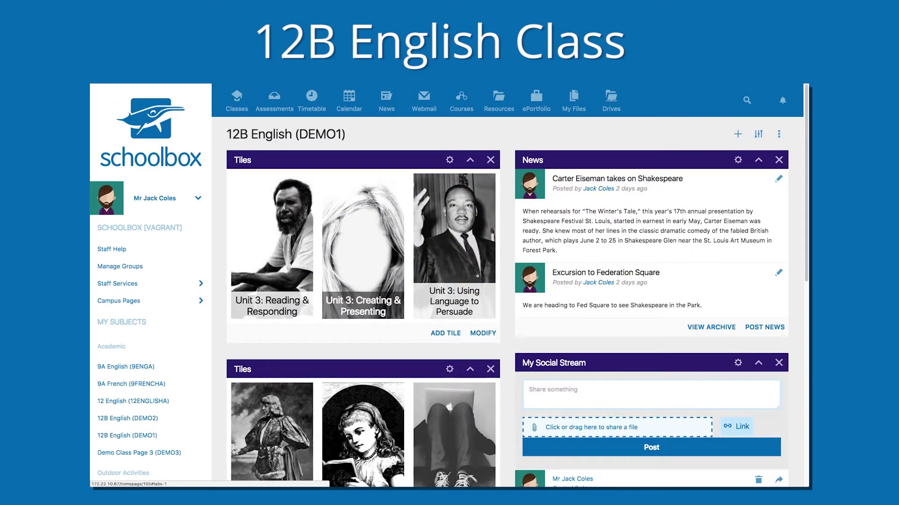
pyautogui.click(738, 135)
# Step: Place two Files components below the Tiles on the 12B page
pyautogui.moveTo(447, 183); pyautogui.dragTo(355, 339)
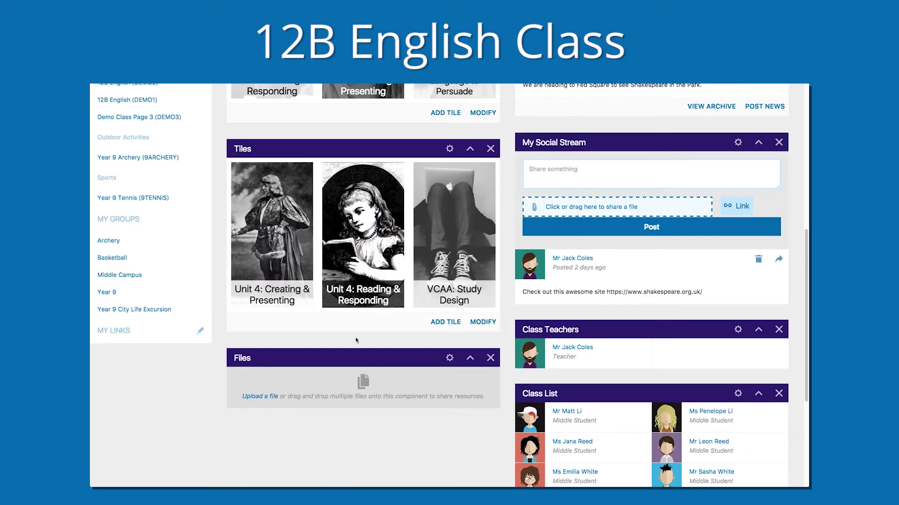
pyautogui.moveTo(805, 318); pyautogui.dragTo(805, 173)
pyautogui.moveTo(476, 198); pyautogui.dragTo(275, 276)
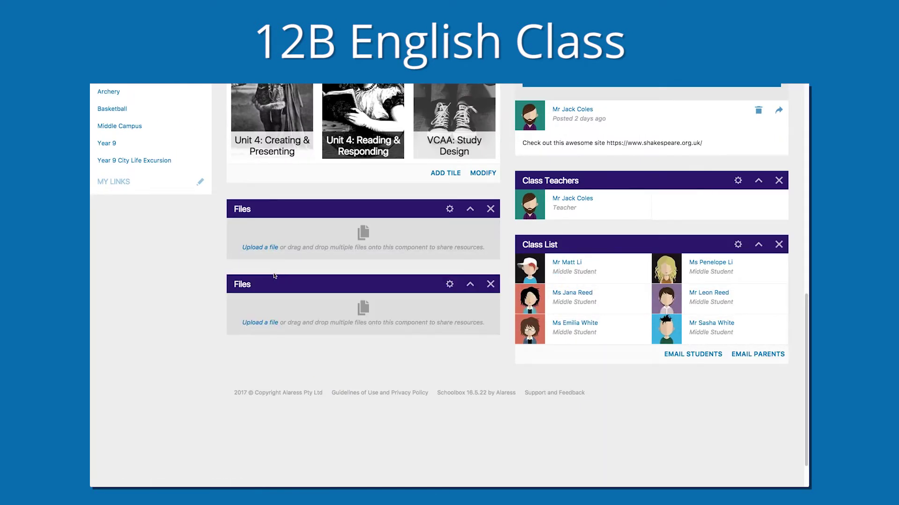
# Step: Title the second Files component 'Romeo and Juliet', source it from that folder, and save
pyautogui.click(449, 284)
pyautogui.write('Romeo and Juliet')
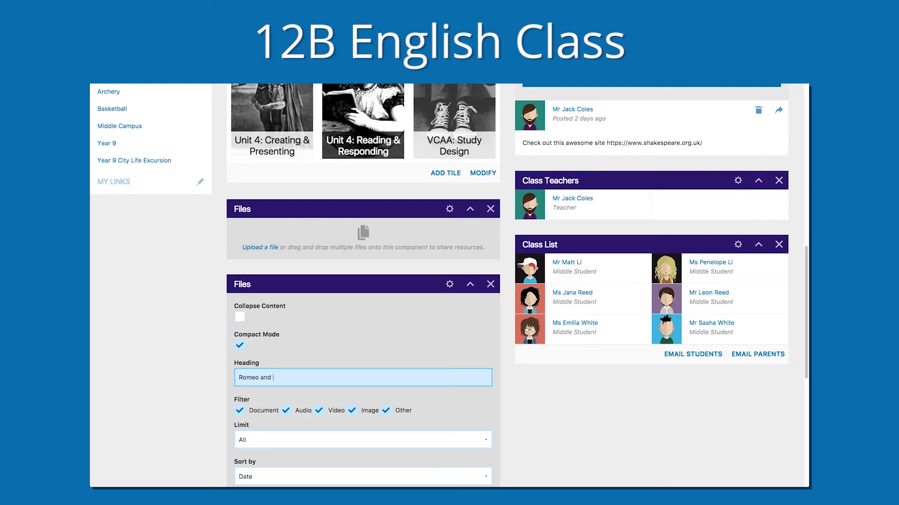
pyautogui.scroll(-3, 768, 410)
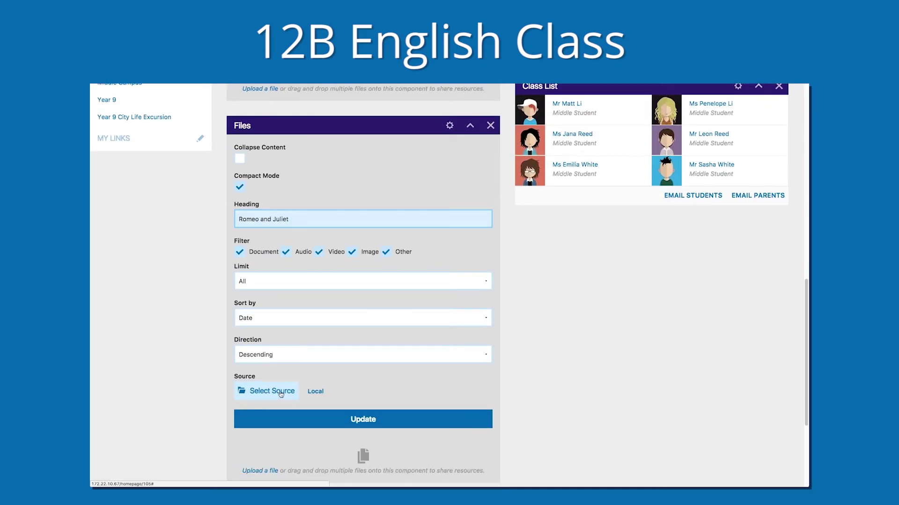
pyautogui.click(266, 391)
pyautogui.click(262, 222)
pyautogui.click(370, 206)
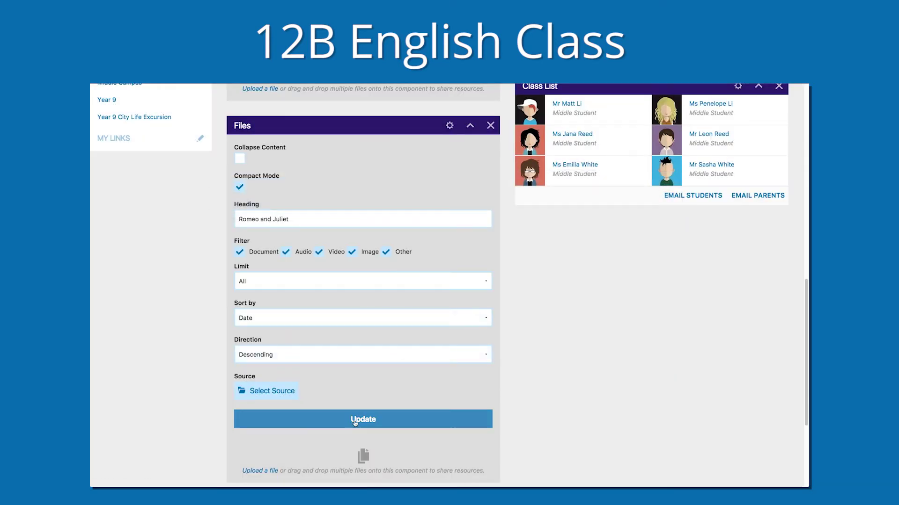
pyautogui.click(354, 420)
# Step: Title the first Files component 'Persuasion' sourced from 12B English/Persuasion, then upload a photo and the logo
pyautogui.scroll(2, 450, 281)
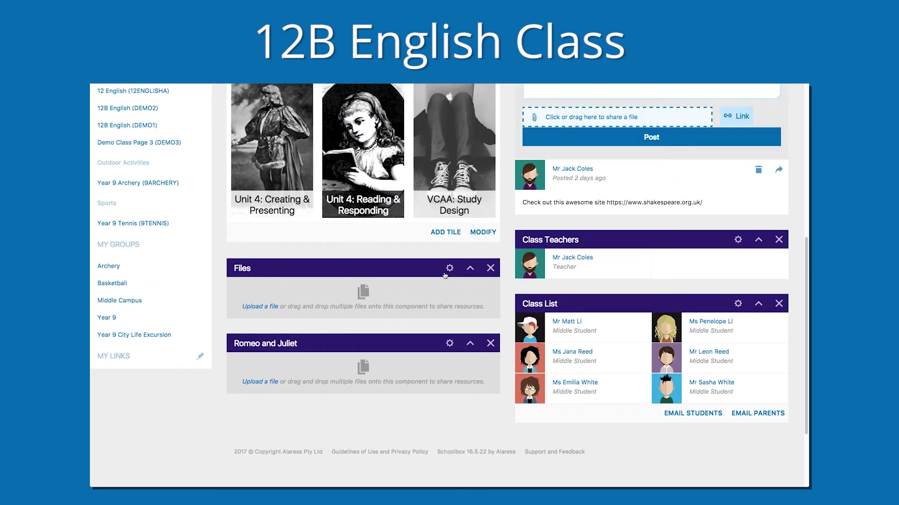
pyautogui.click(450, 267)
pyautogui.write('Persuasion')
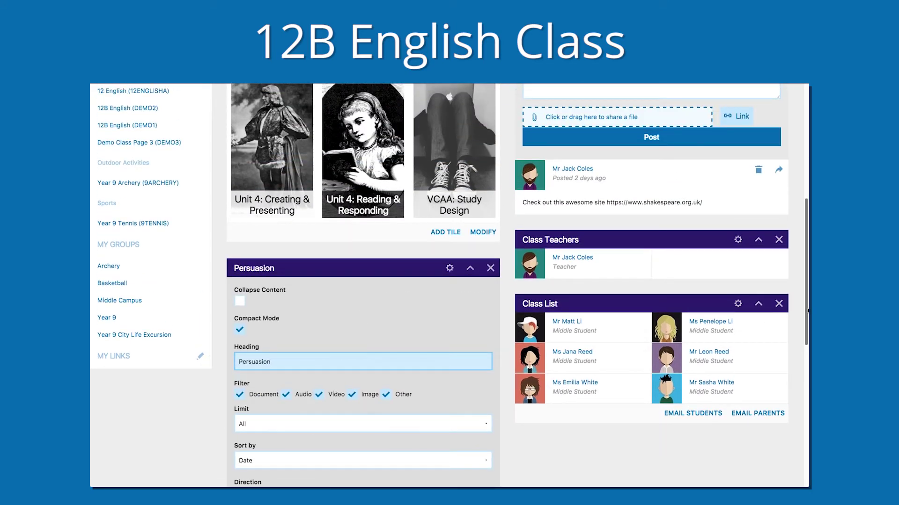
pyautogui.scroll(-3, 314, 360)
pyautogui.click(272, 394)
pyautogui.click(364, 186)
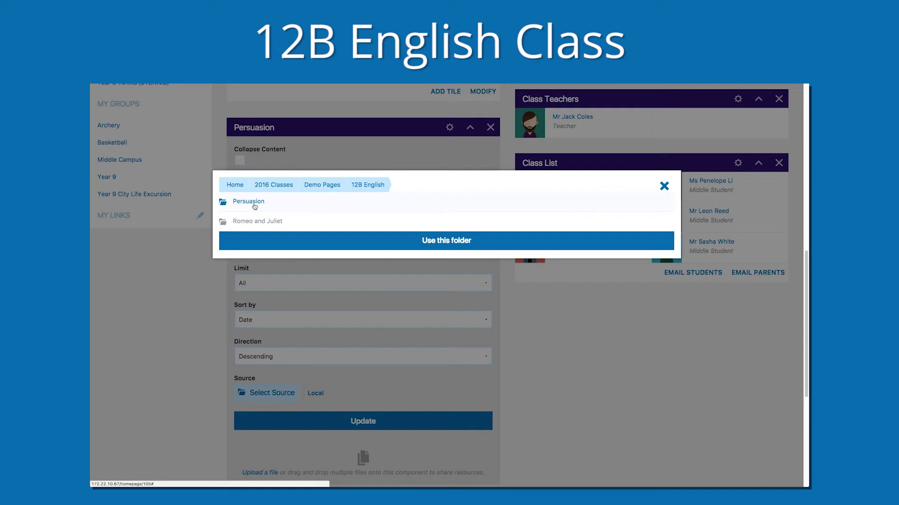
pyautogui.click(253, 202)
pyautogui.click(358, 423)
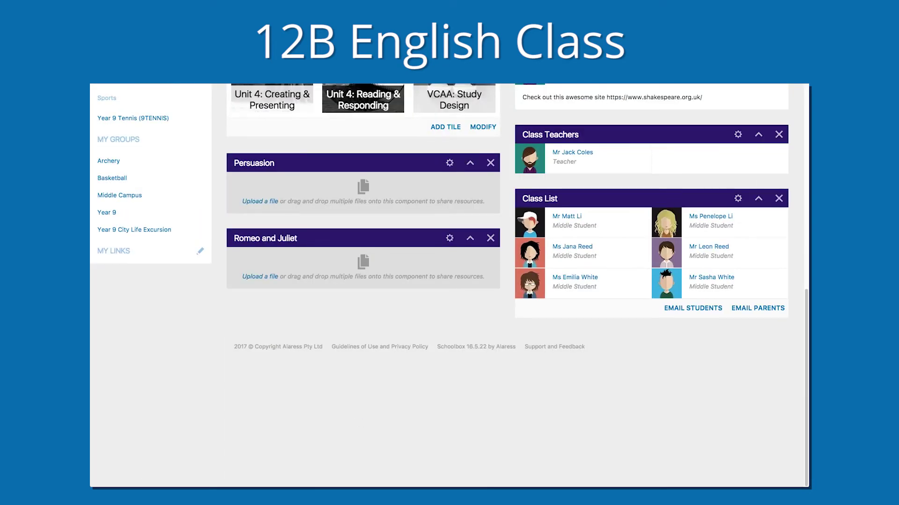
pyautogui.moveTo(451, 194); pyautogui.dragTo(451, 195)
pyautogui.moveTo(758, 252); pyautogui.dragTo(422, 264)
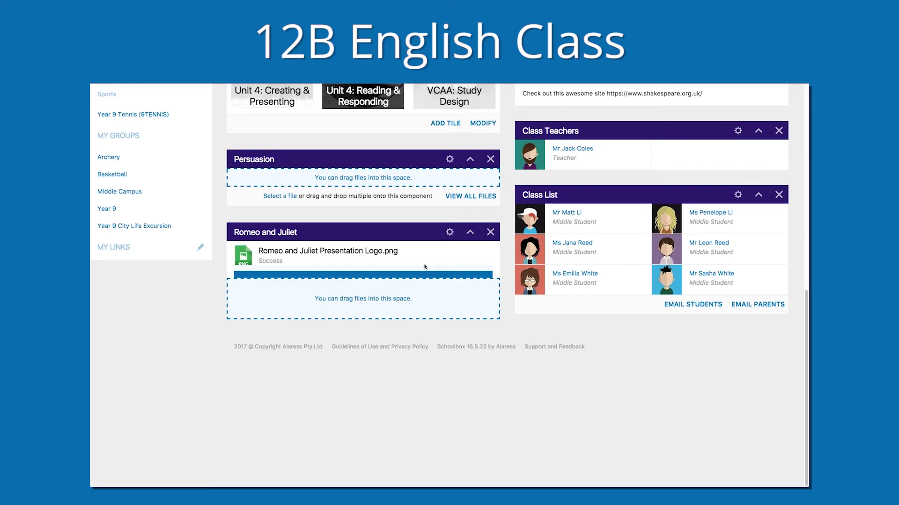